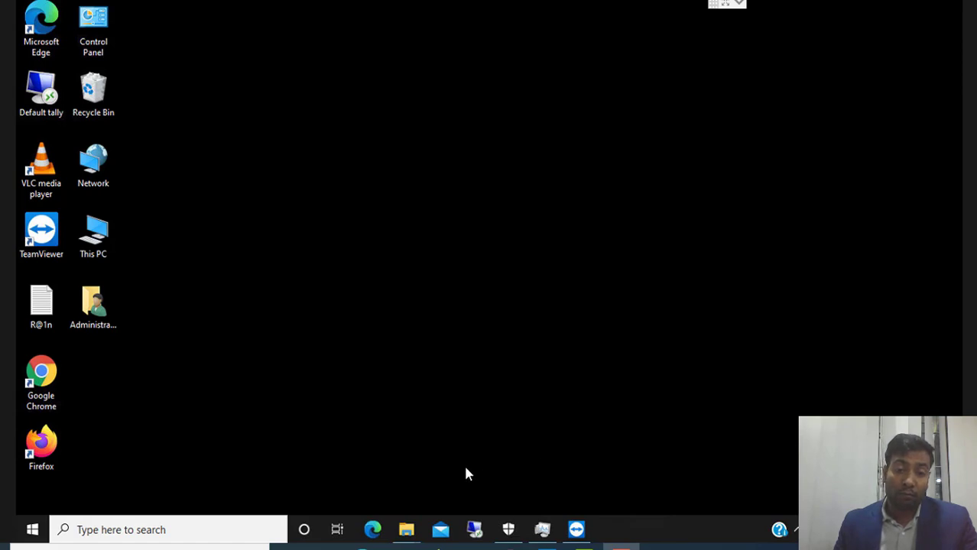
# Step: Search the Start menu for 'outl' and launch Outlook to its add-account window
pyautogui.click(32, 530)
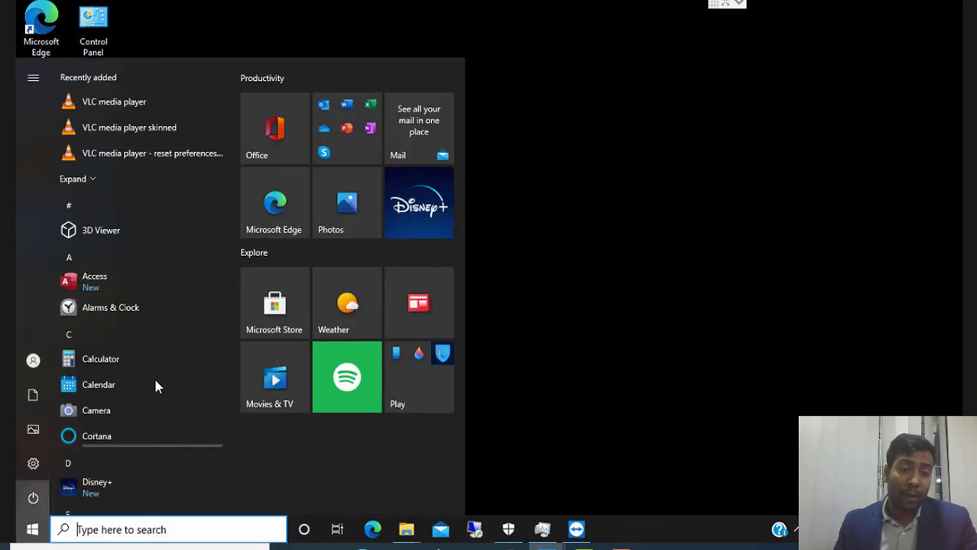
pyautogui.write('ou')
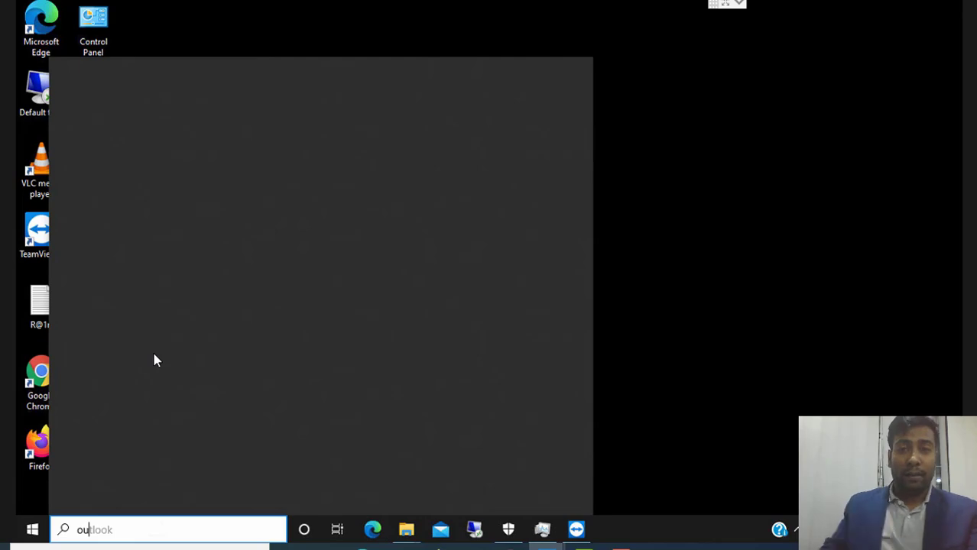
pyautogui.write('t')
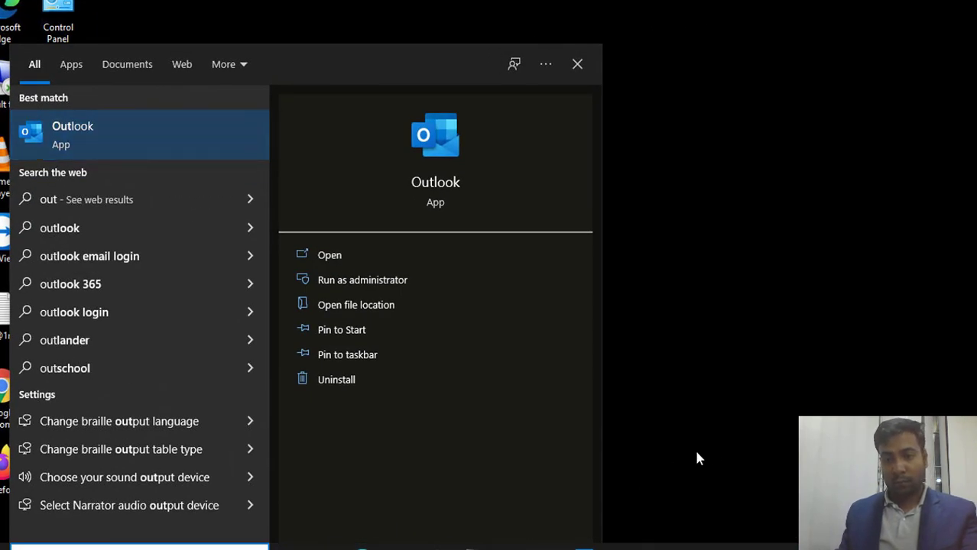
pyautogui.press('Return')
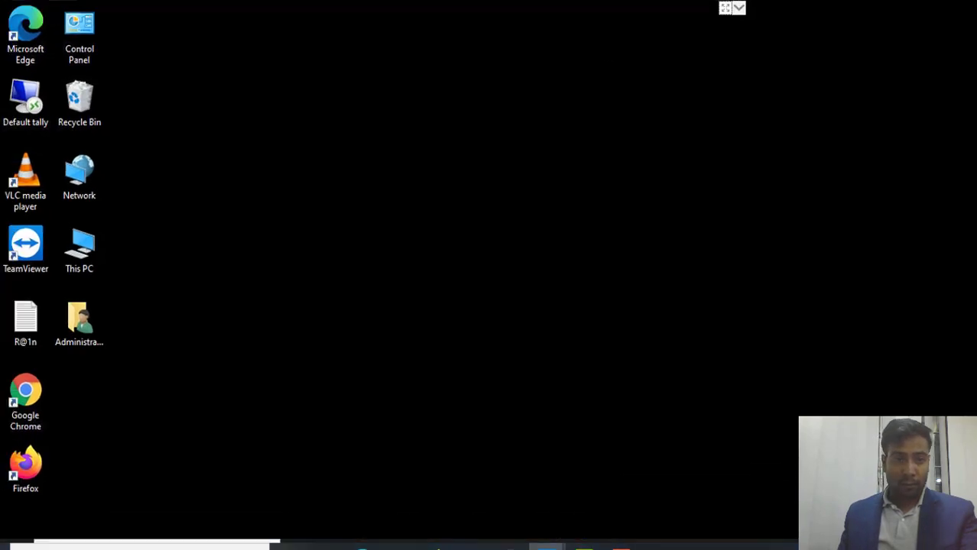
pyautogui.click(2, 534)
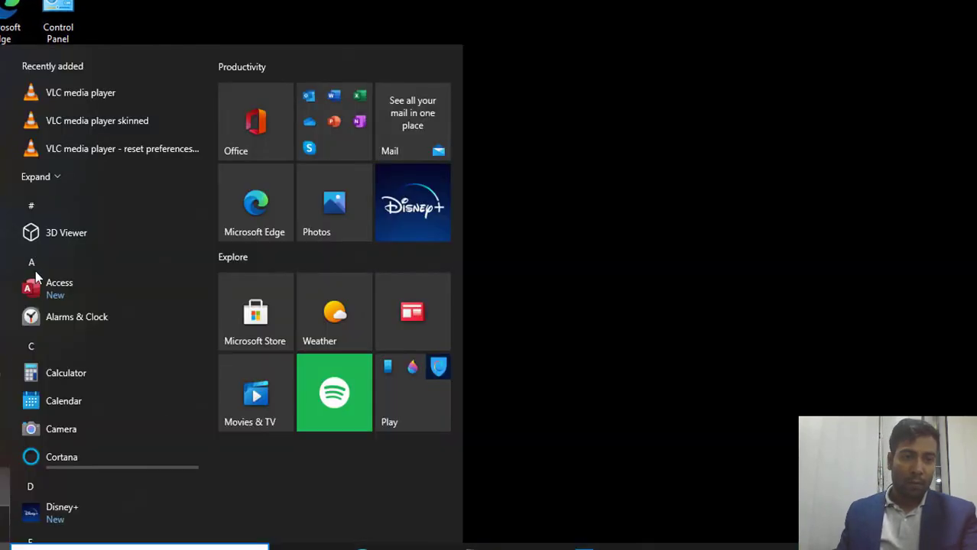
pyautogui.write('outl')
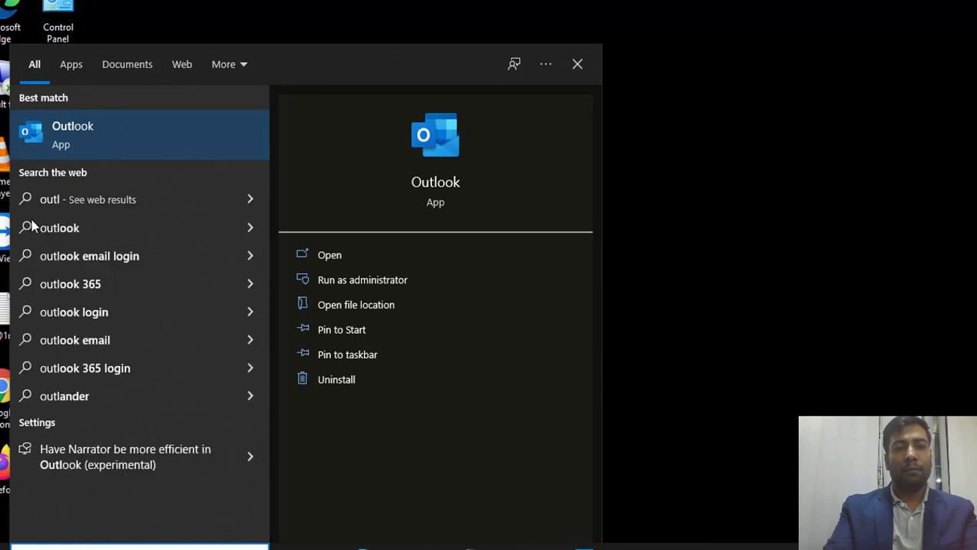
pyautogui.press('Return')
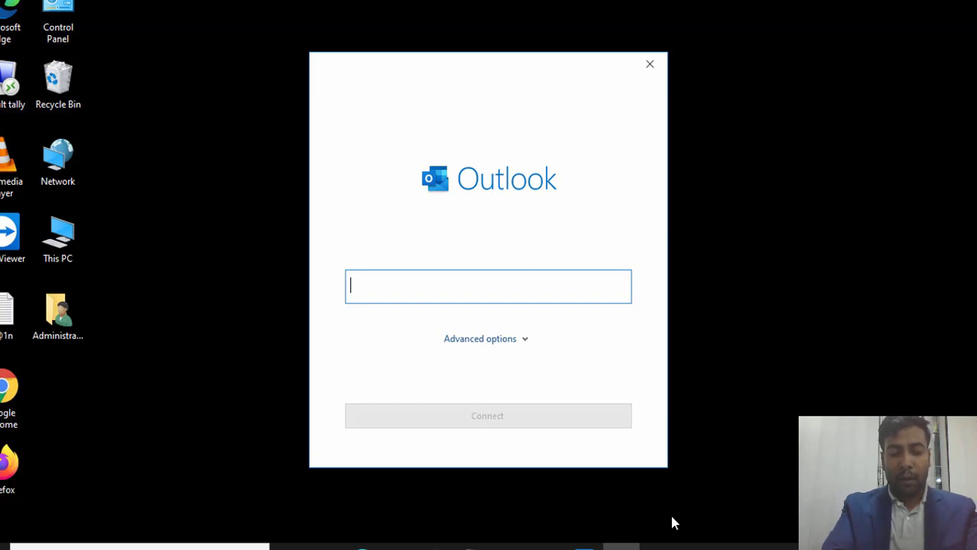
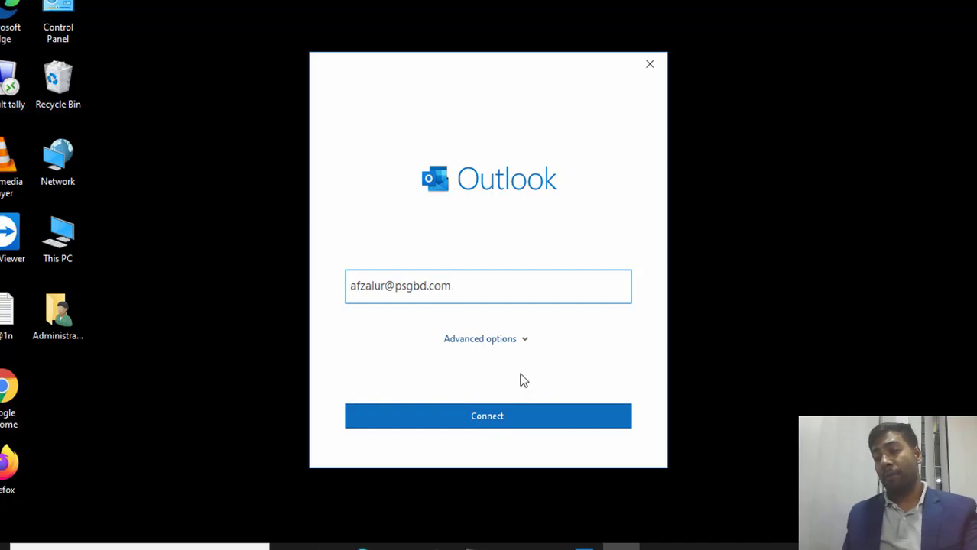
# Step: Enter the account's email address, choose manual setup under Advanced options, and pick Exchange
pyautogui.click(513, 340)
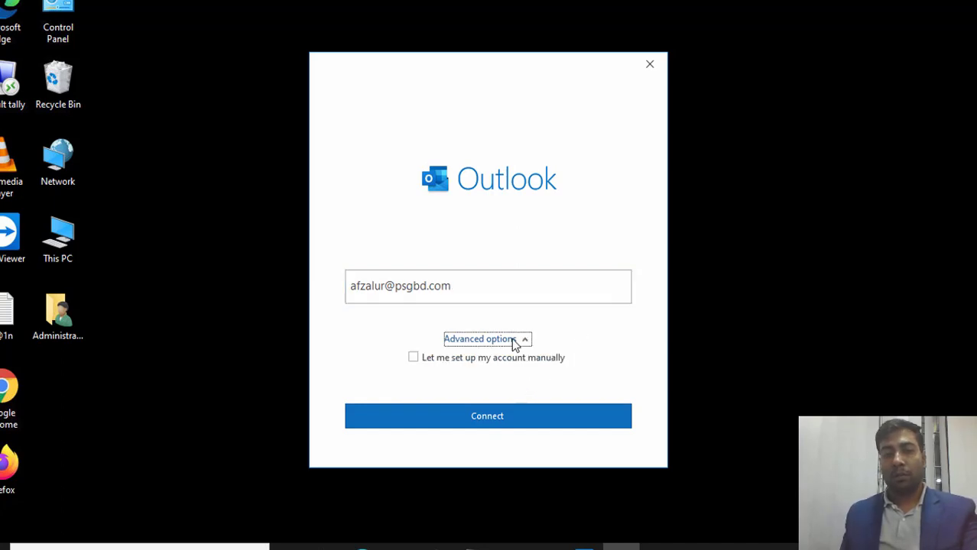
pyautogui.click(447, 359)
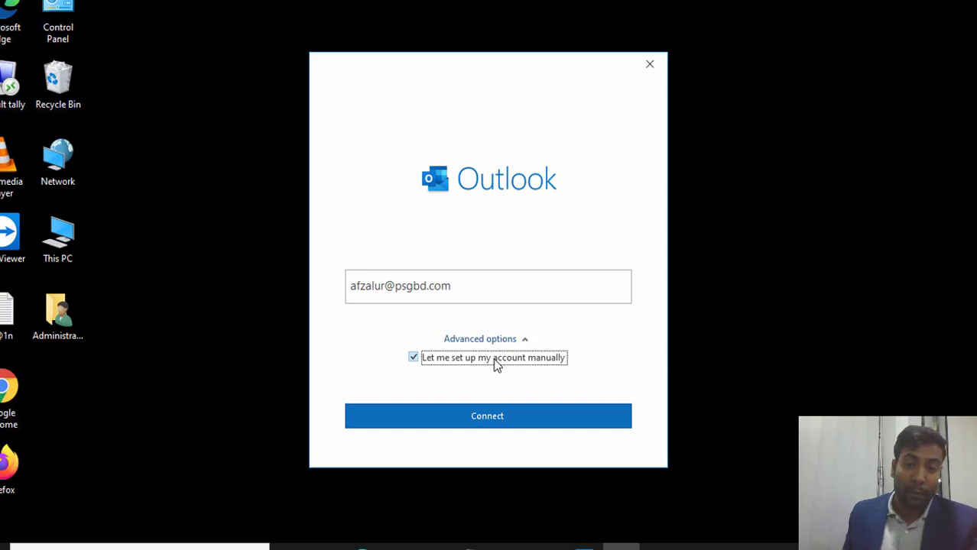
pyautogui.click(507, 419)
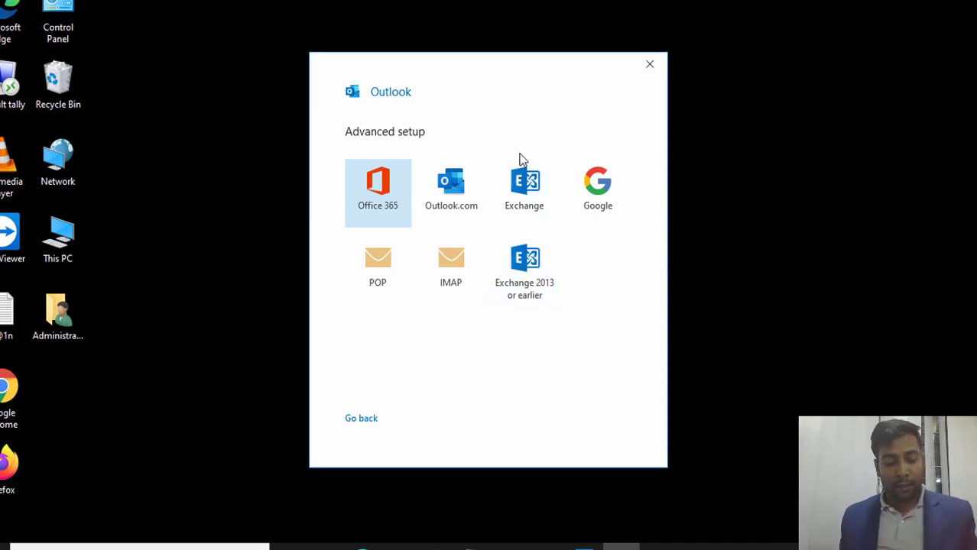
pyautogui.click(525, 201)
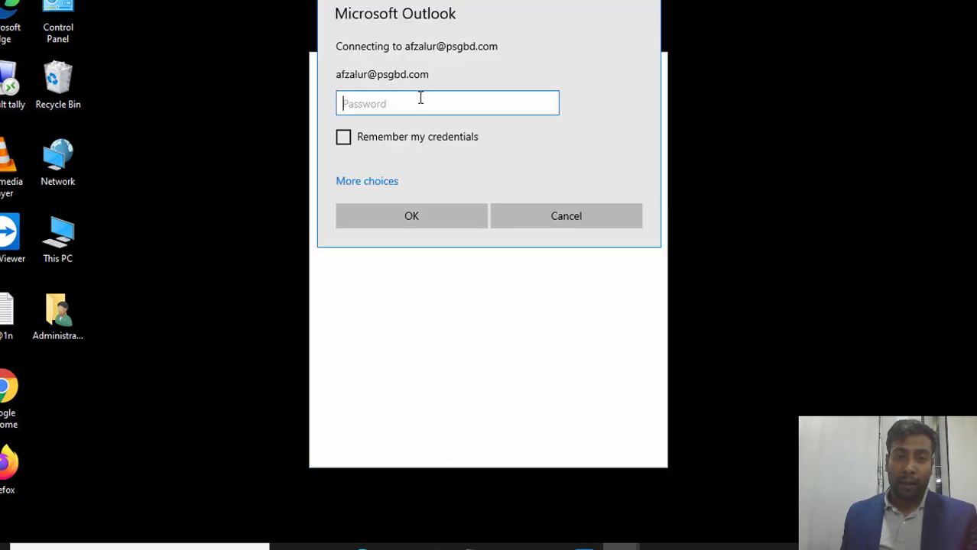
# Step: Sign in with a different account, remembering credentials, using the account's user name and password
pyautogui.click(382, 184)
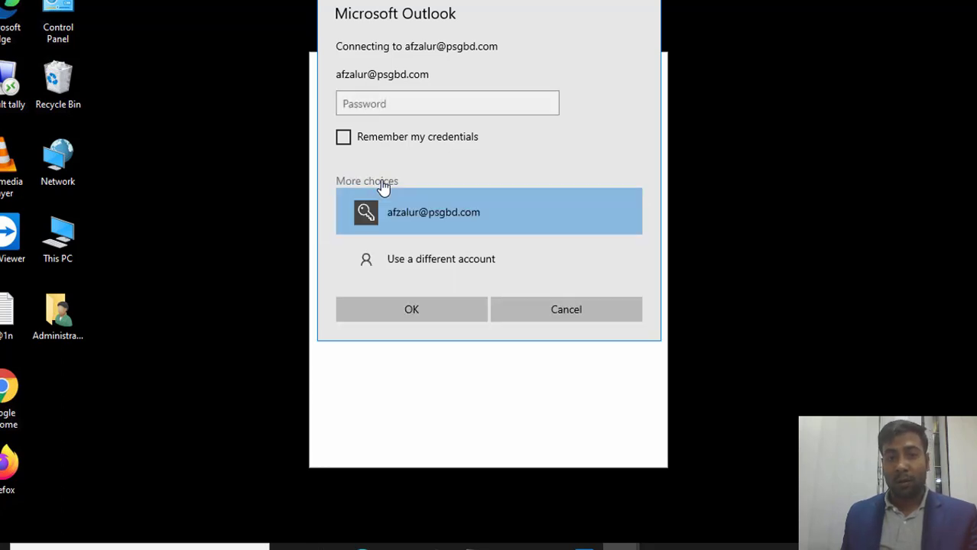
pyautogui.click(464, 257)
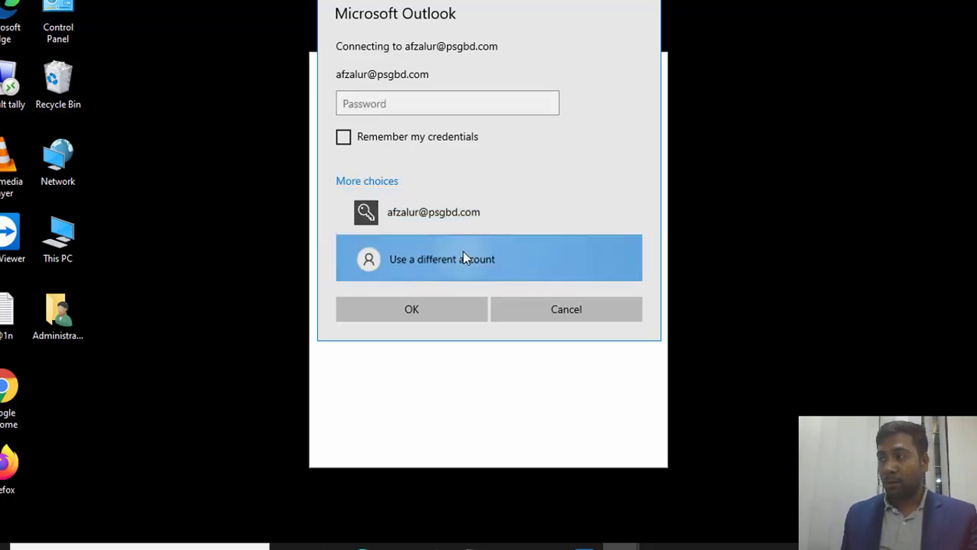
pyautogui.click(344, 147)
pyautogui.click(382, 87)
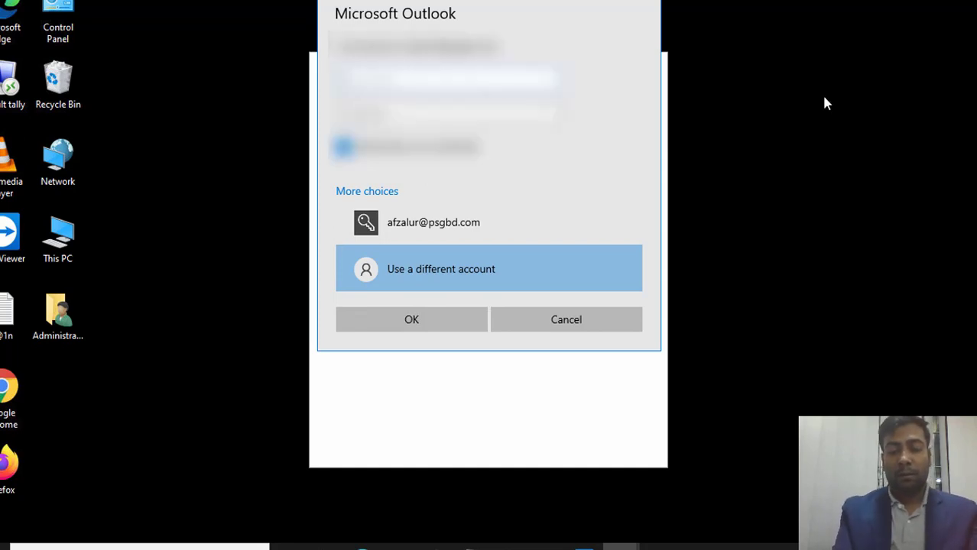
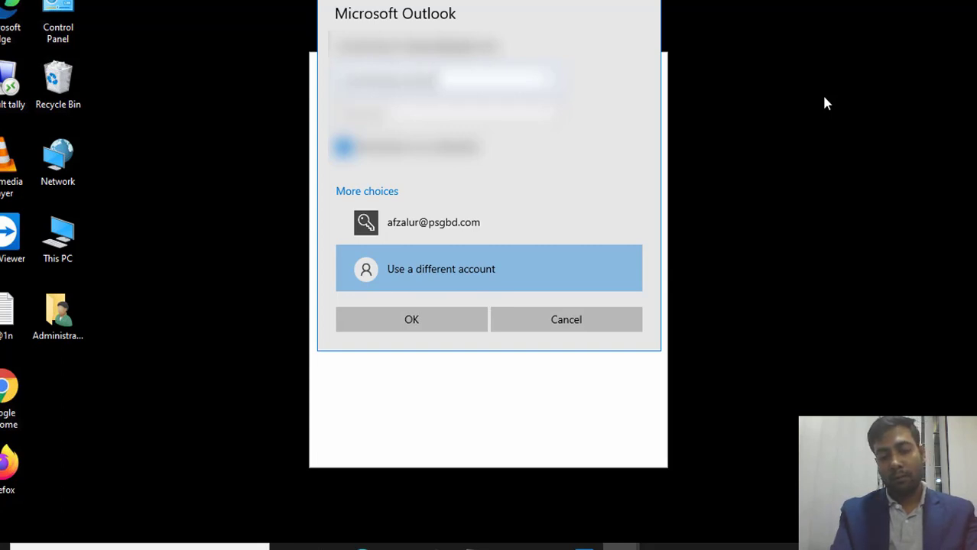
pyautogui.press('Tab')
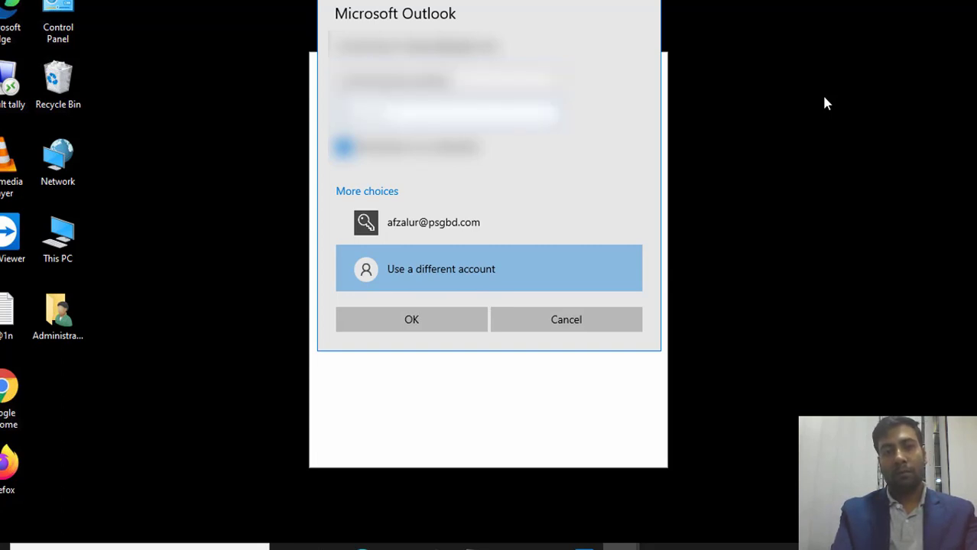
pyautogui.write('•••••••')
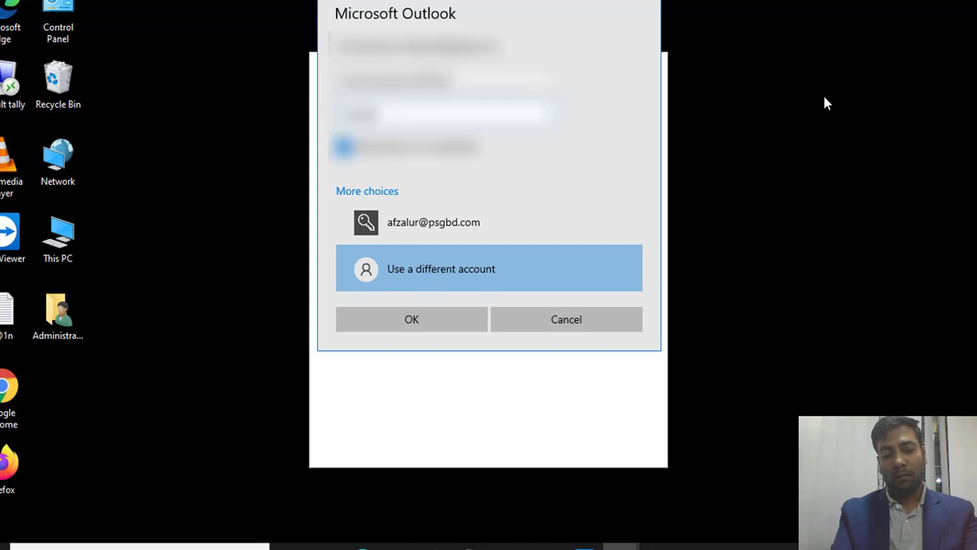
pyautogui.click(400, 318)
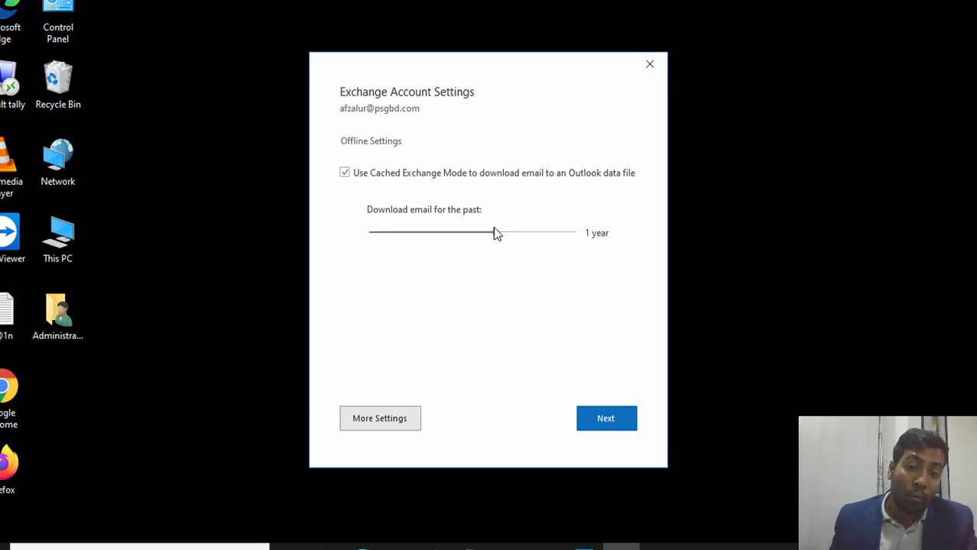
# Step: Change the offline mail download range from 1 year to All and finish adding the account
pyautogui.moveTo(496, 232); pyautogui.dragTo(583, 253)
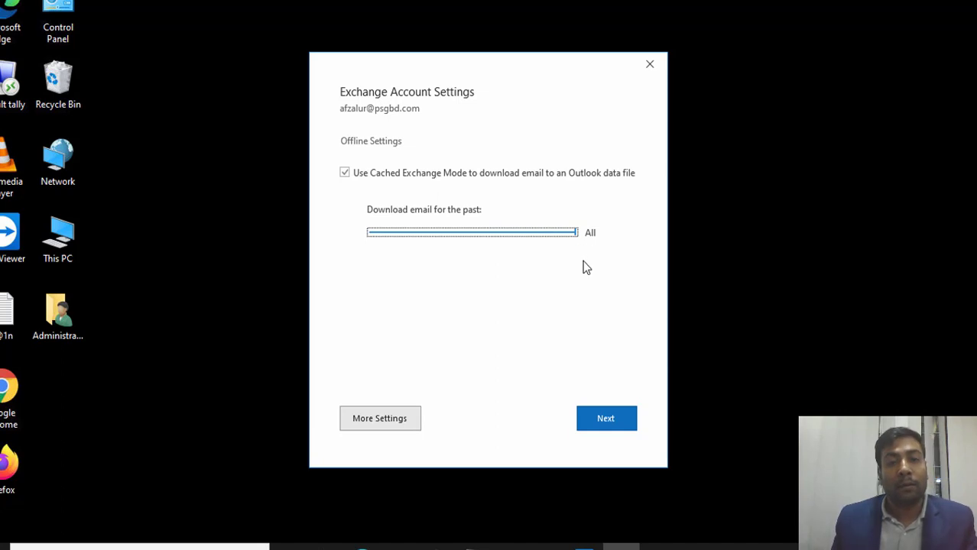
pyautogui.click(607, 422)
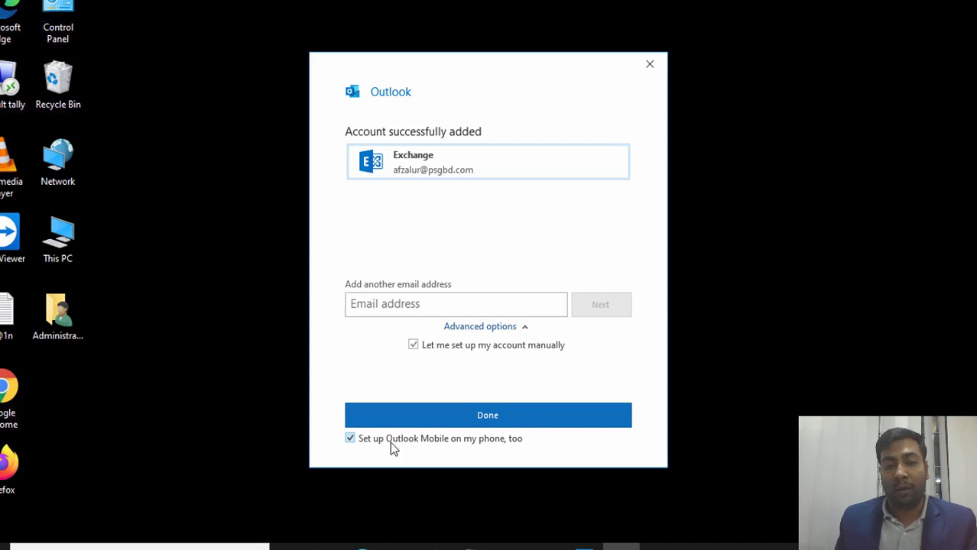
# Step: Finish setup without Outlook Mobile, let the new inbox load, then minimise Outlook
pyautogui.click(352, 445)
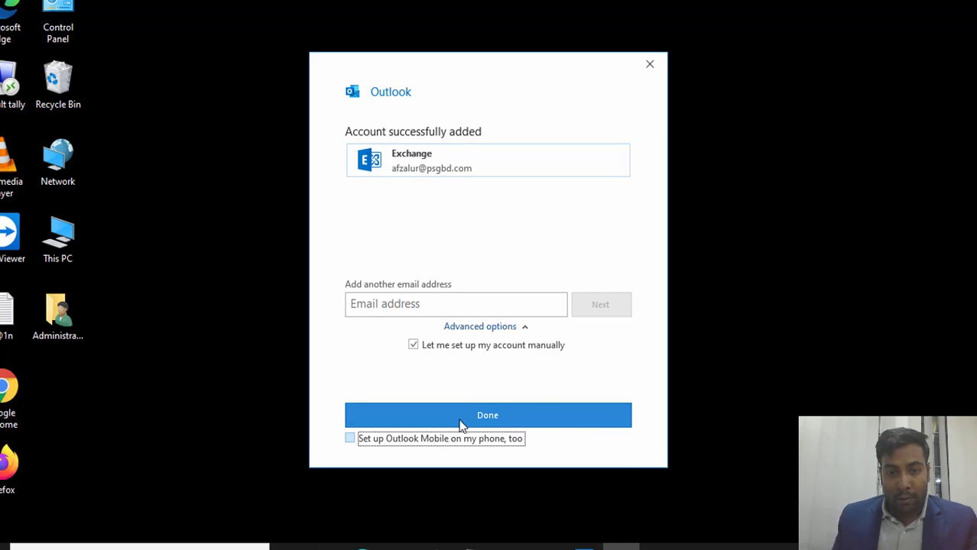
pyautogui.click(514, 417)
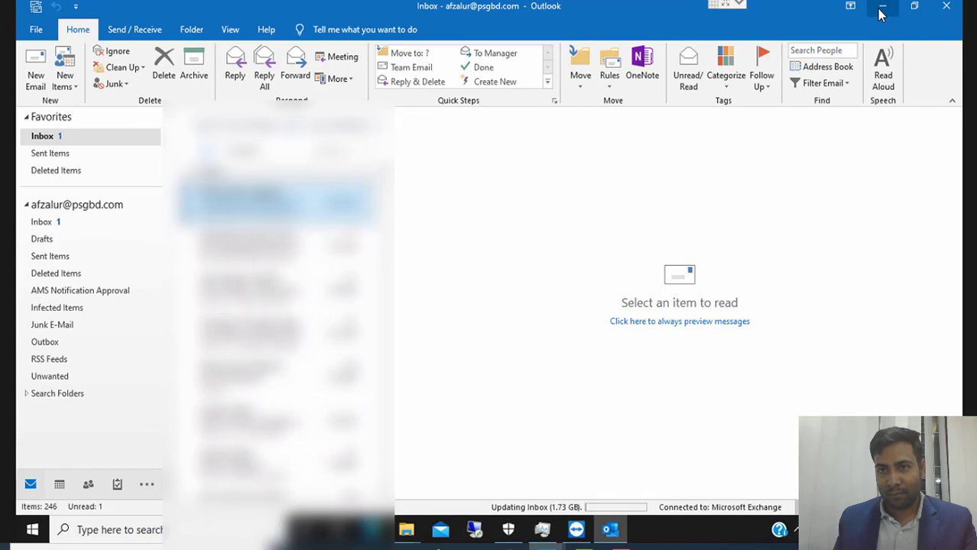
pyautogui.click(882, 9)
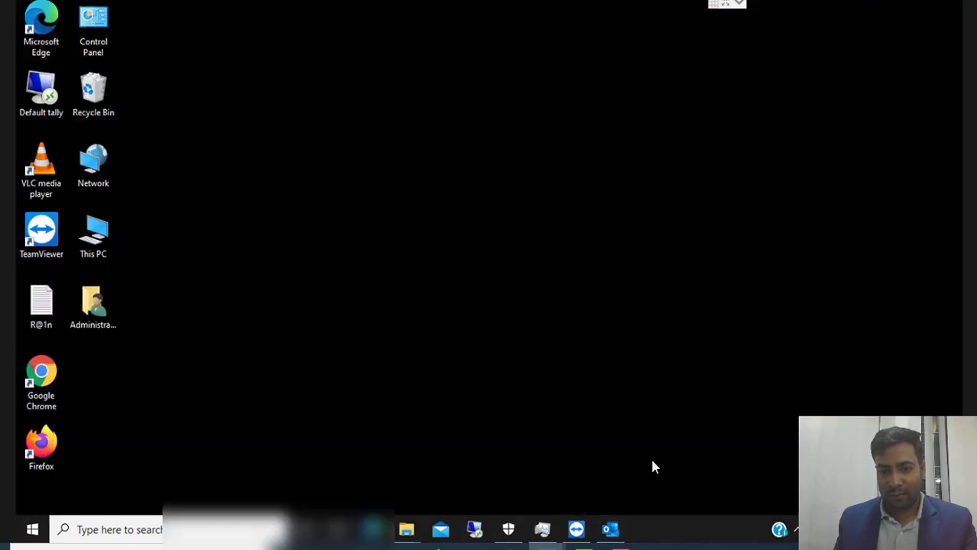